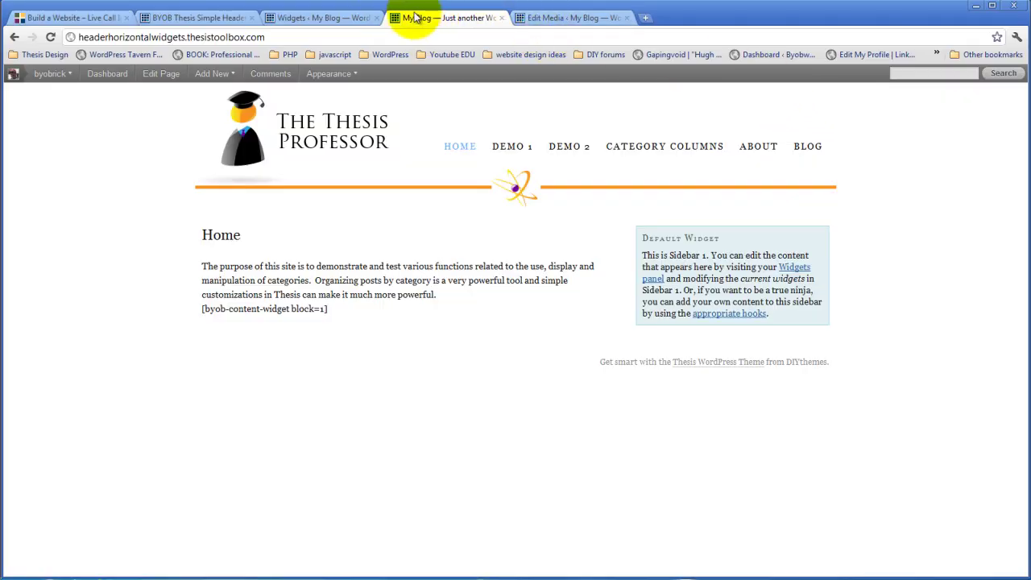
Go from the Widgets admin page to the BYOB Thesis Simple Header Widgets options.
click(330, 18)
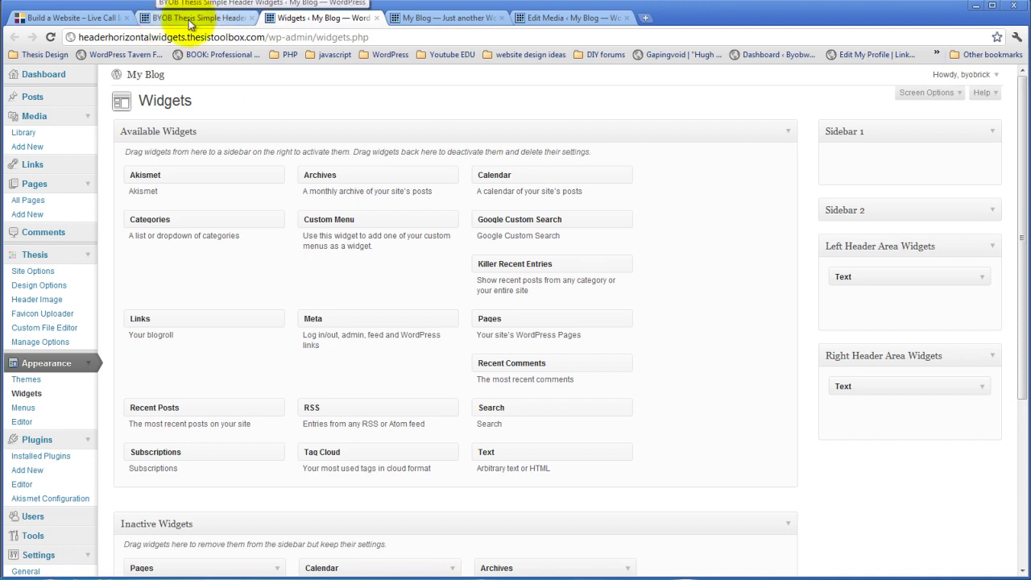
click(191, 19)
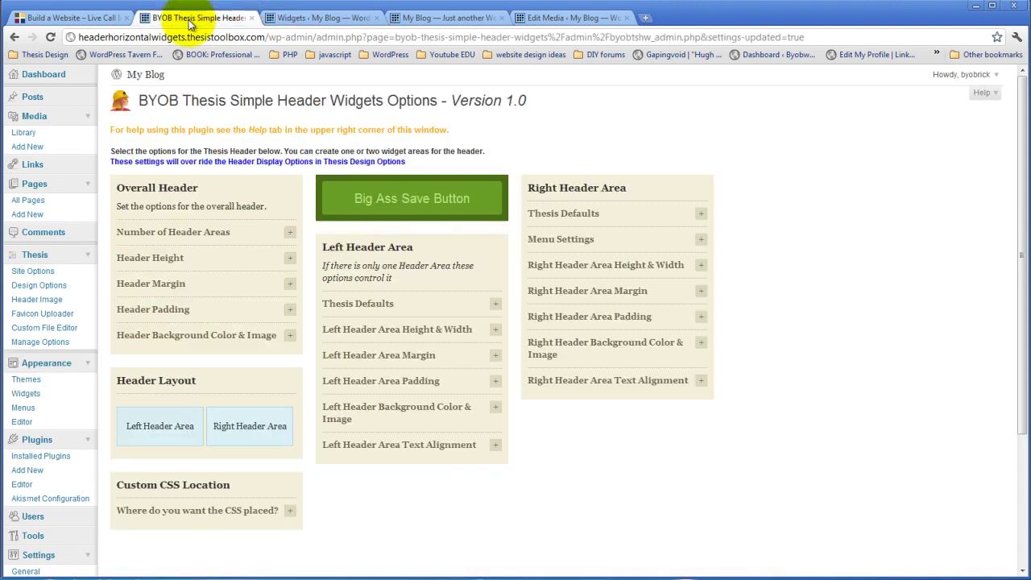
Tick 'Place the Search Bar in this Header Area?' under the Right Header Area's Thesis Defaults and save.
click(705, 216)
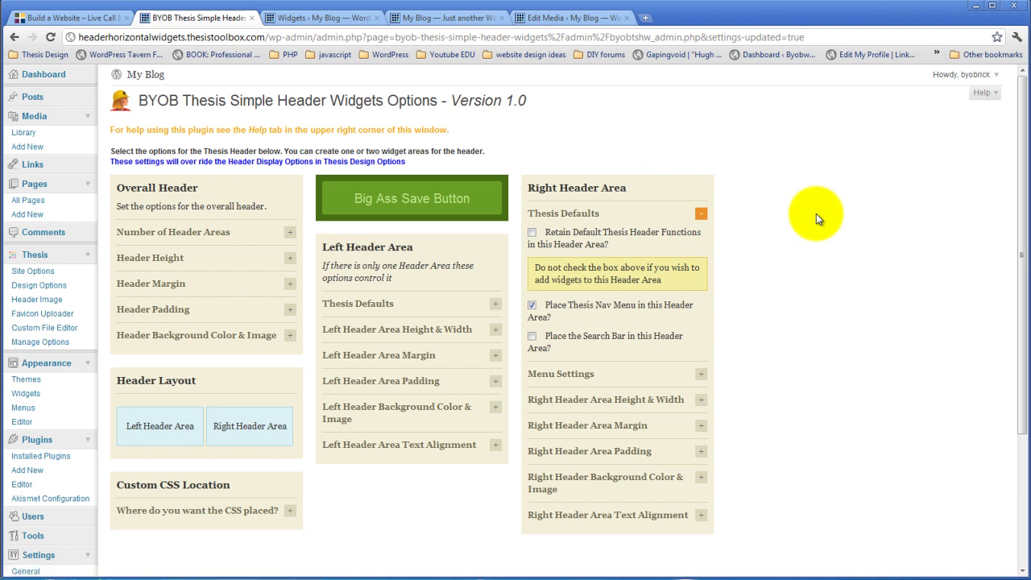
click(531, 336)
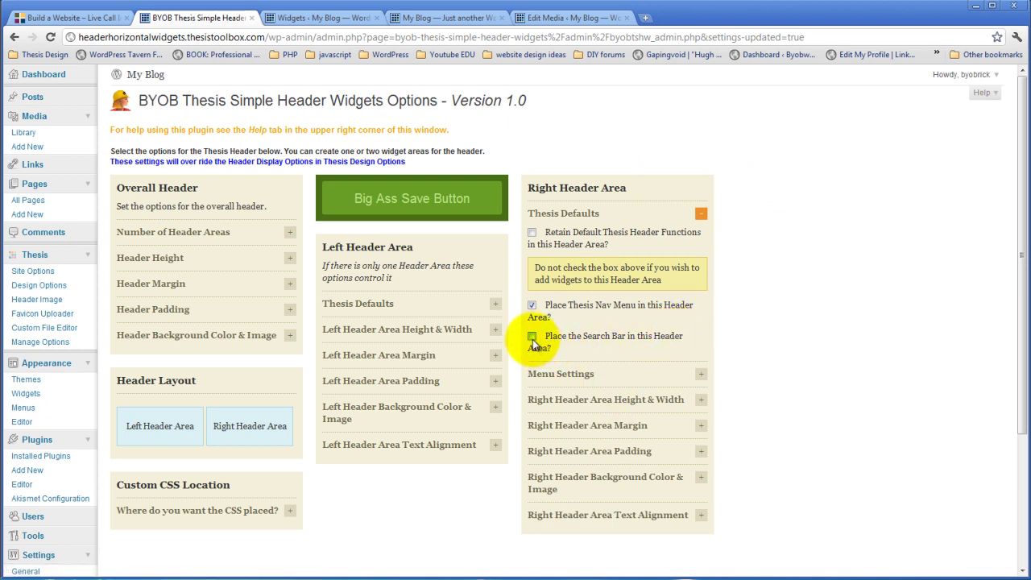
click(433, 208)
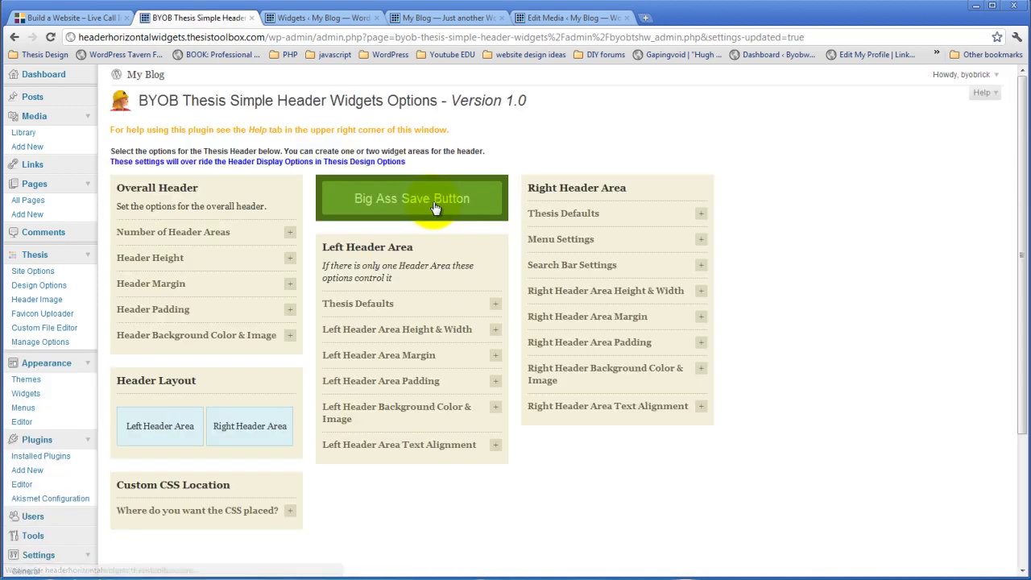
click(701, 267)
Keep the search bar 'At the Top of the Header', set Top Margin to 20, and save.
scroll(769, 244, down, 1)
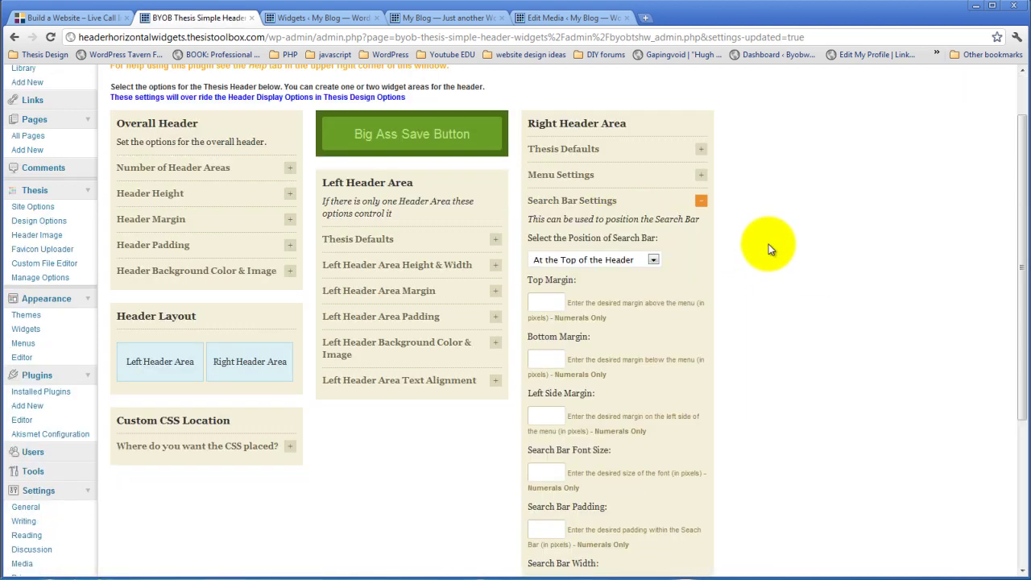
click(654, 261)
click(652, 260)
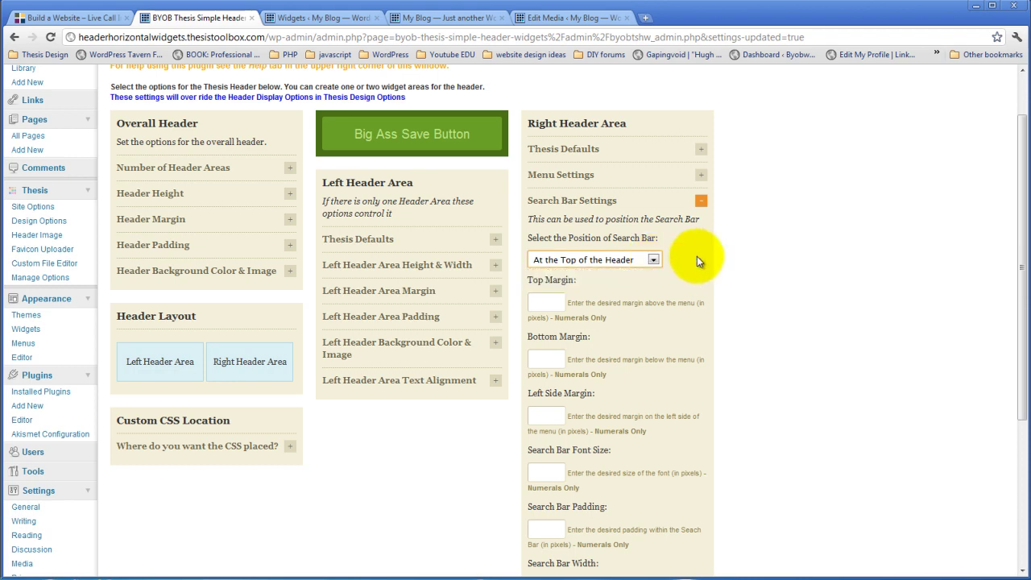
scroll(696, 257, down, 3)
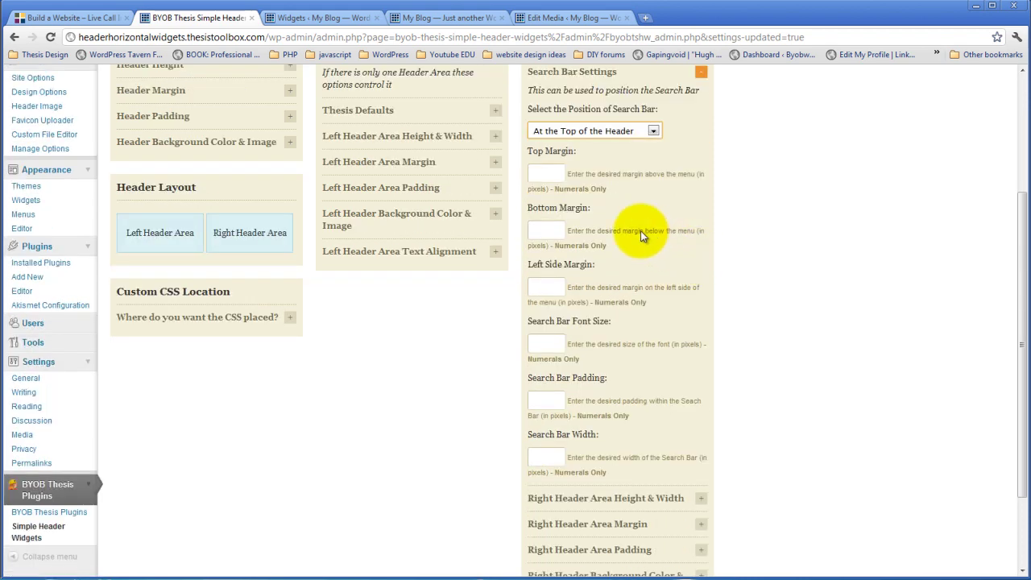
click(546, 177)
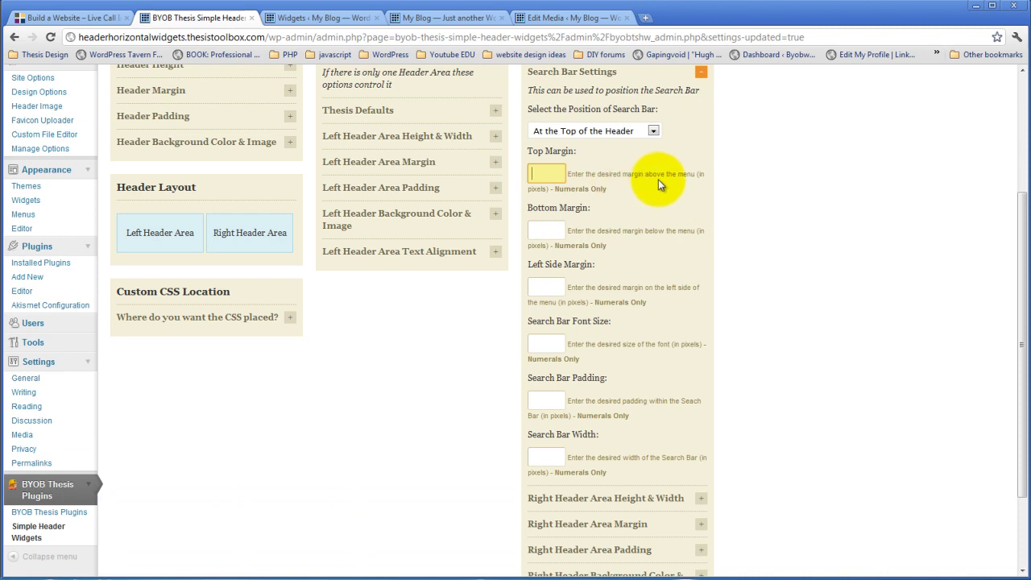
text(20)
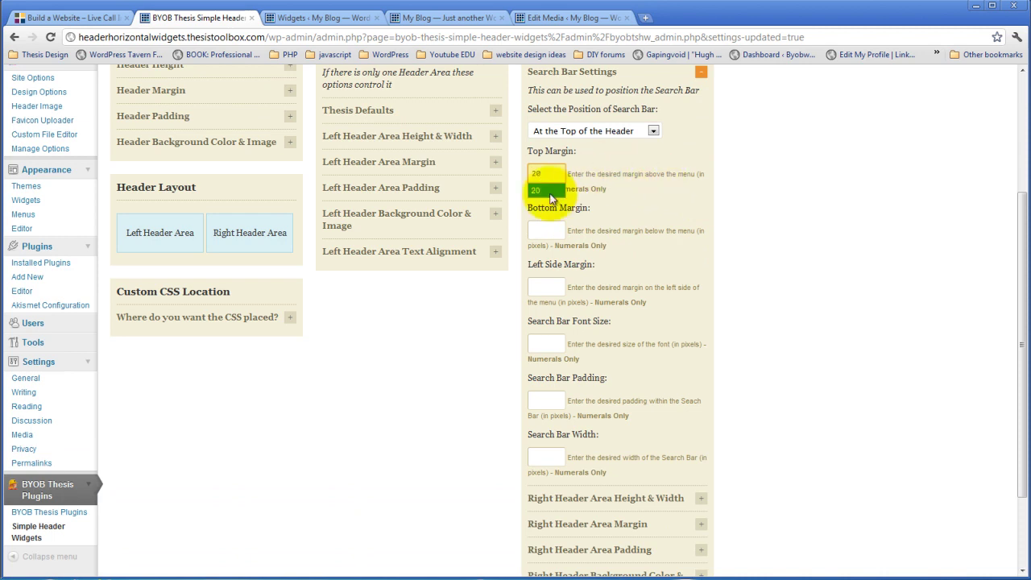
click(682, 219)
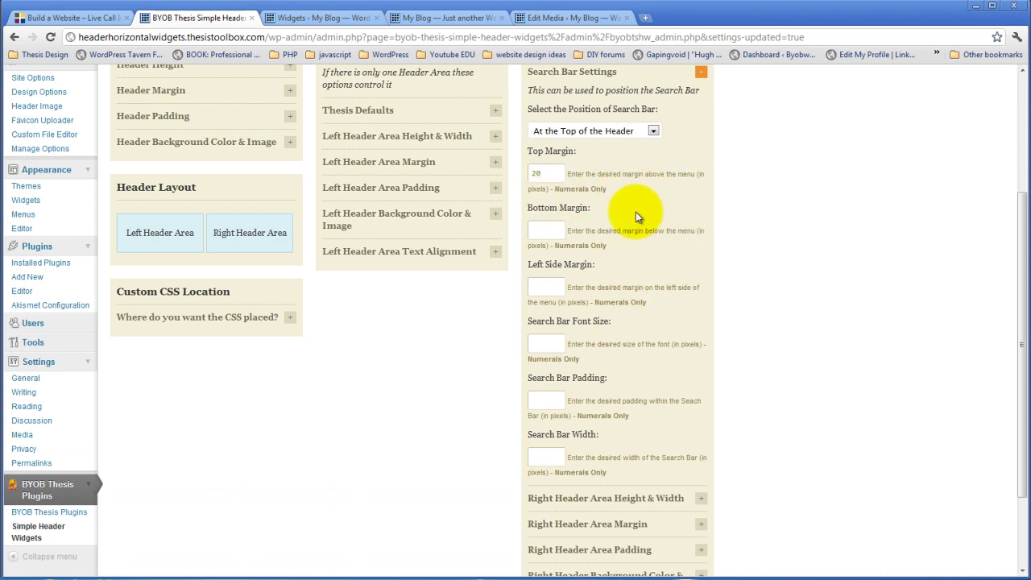
scroll(587, 322, up, 3)
click(415, 207)
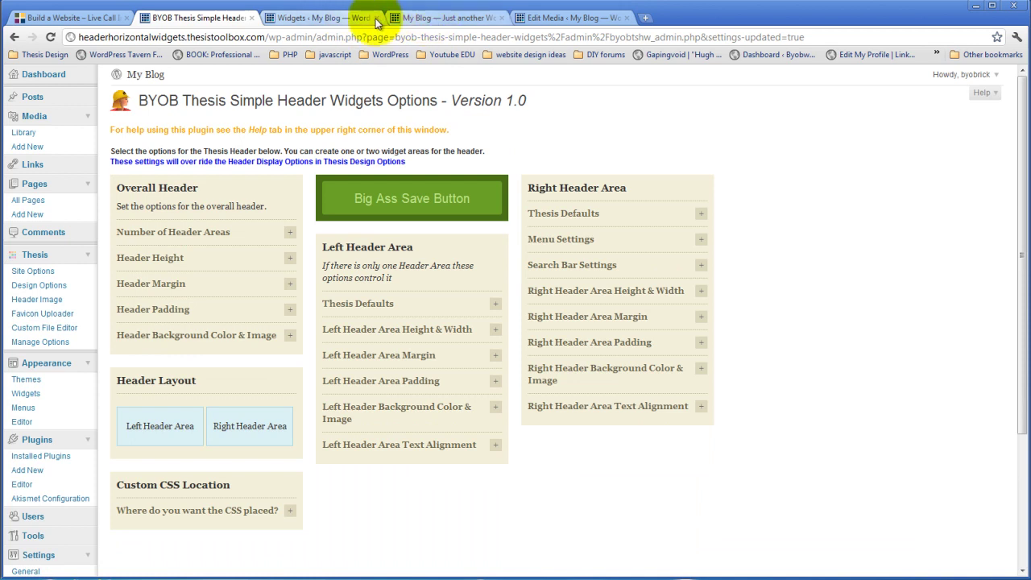
click(435, 17)
Reload the front page to see the search box above the menu, then return to Widgets.
click(50, 37)
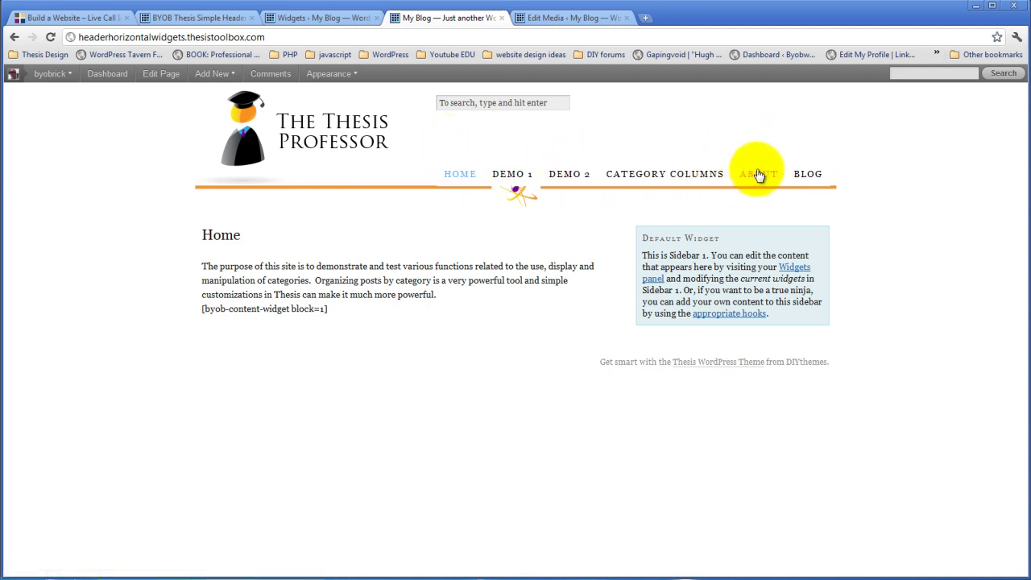
click(325, 24)
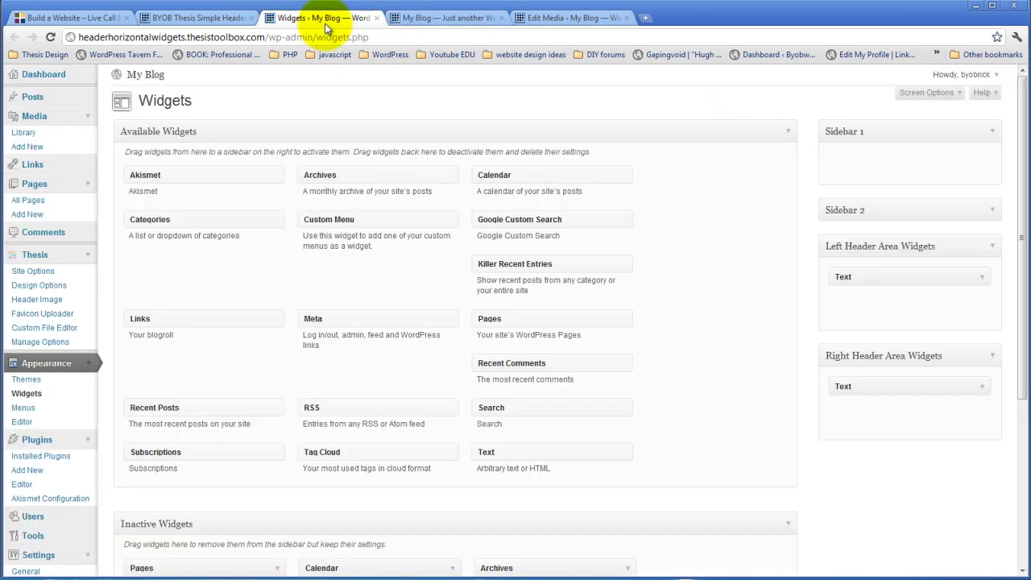
In Menu Settings, change the menu Top Margin from 80 to 40 and save.
click(216, 22)
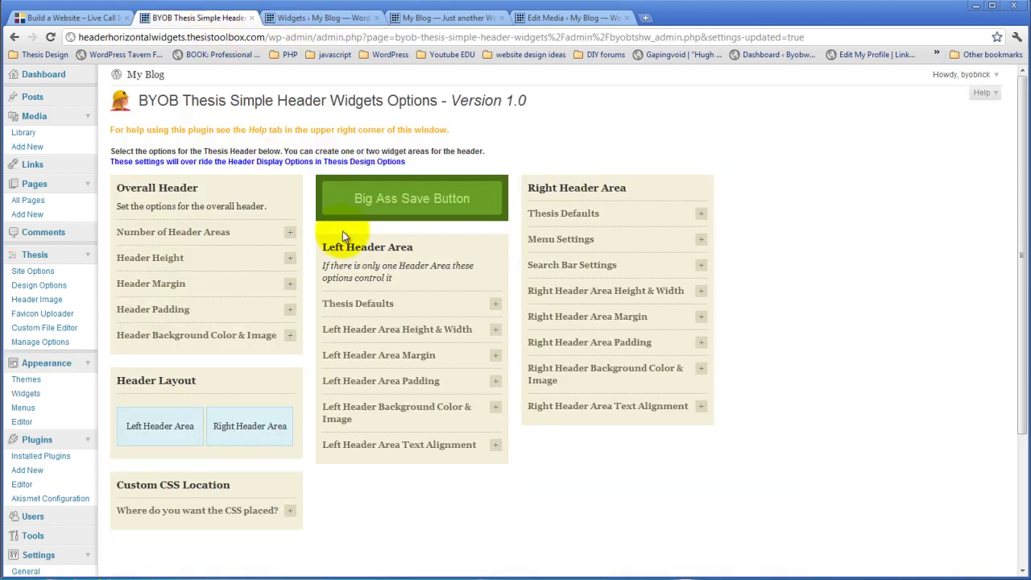
click(700, 242)
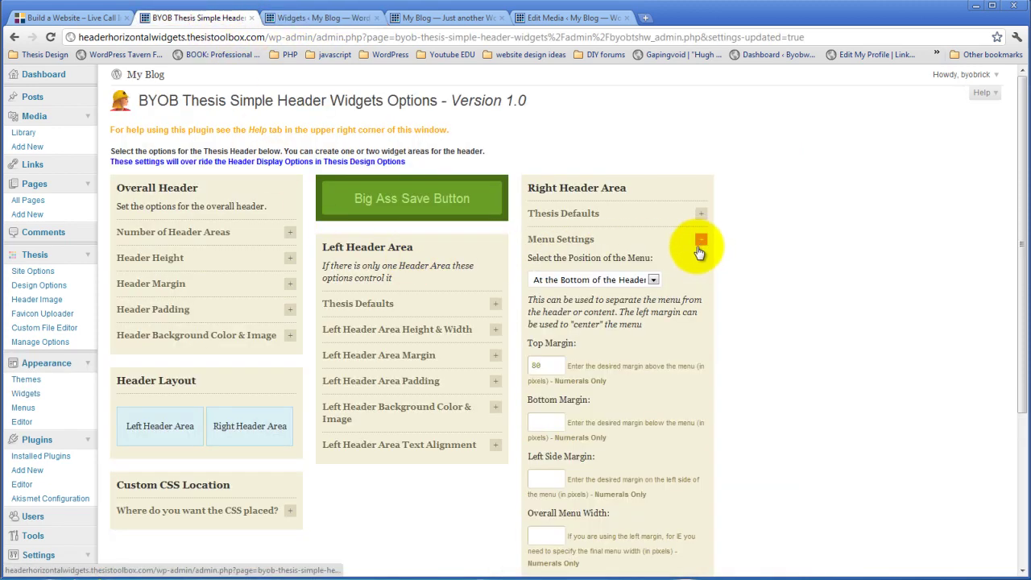
double_click(536, 365)
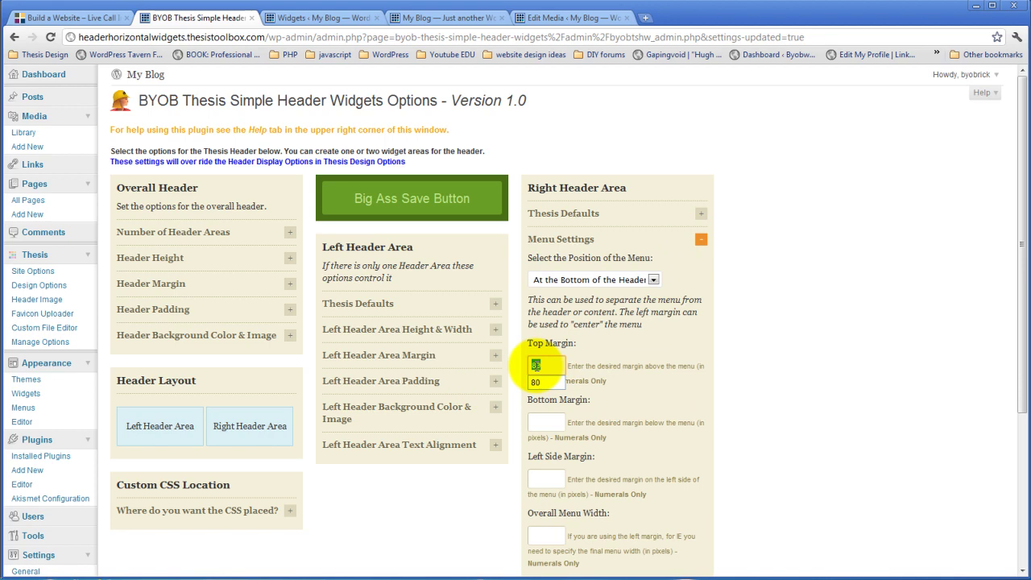
click(674, 345)
scroll(674, 345, down, 3)
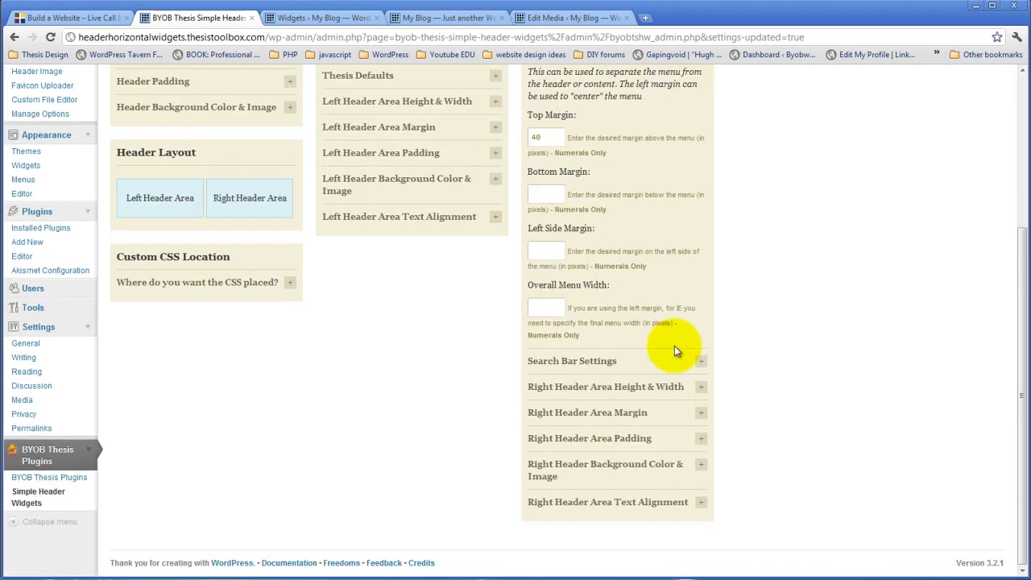
click(701, 503)
scroll(505, 523, down, 1)
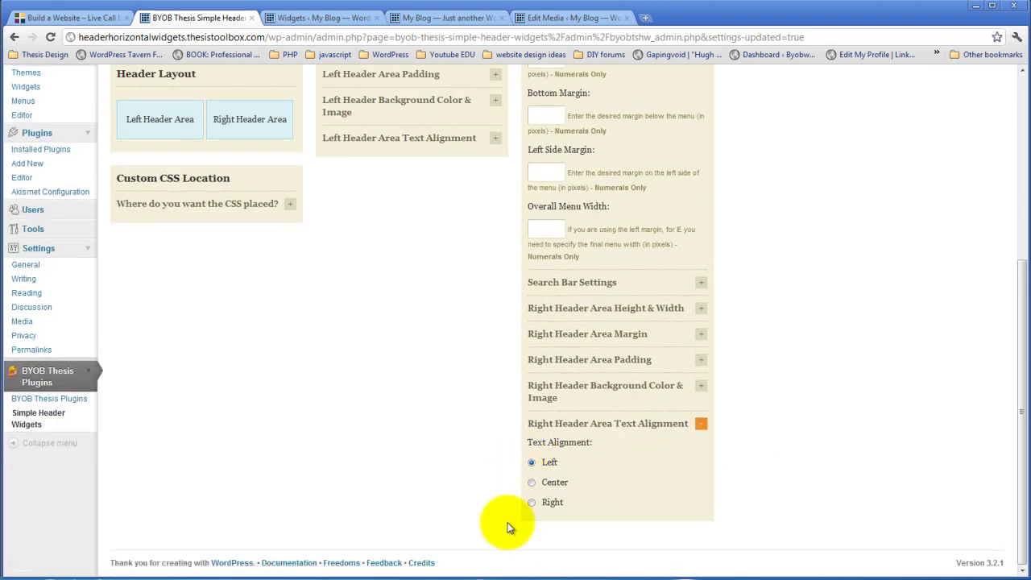
scroll(434, 475, up, 4)
click(410, 213)
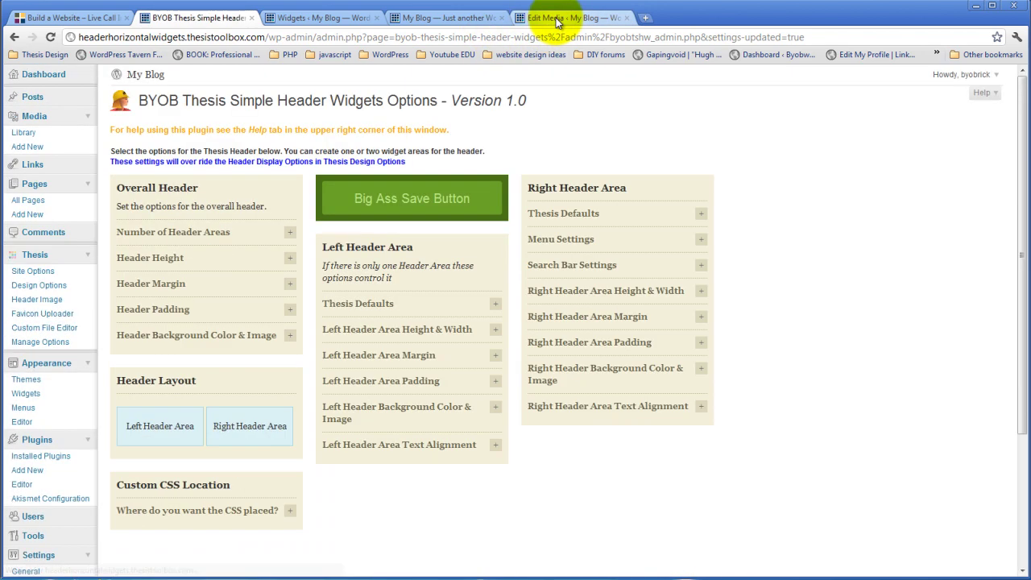
Reload the live front page to check the menu position under the search box.
click(453, 18)
click(50, 37)
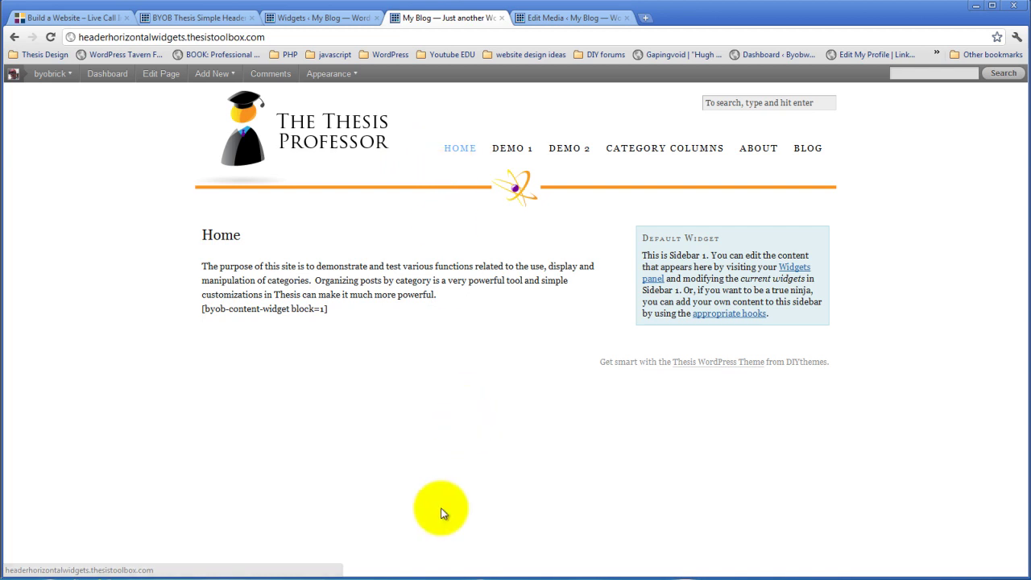
drag(459, 572, 768, 156)
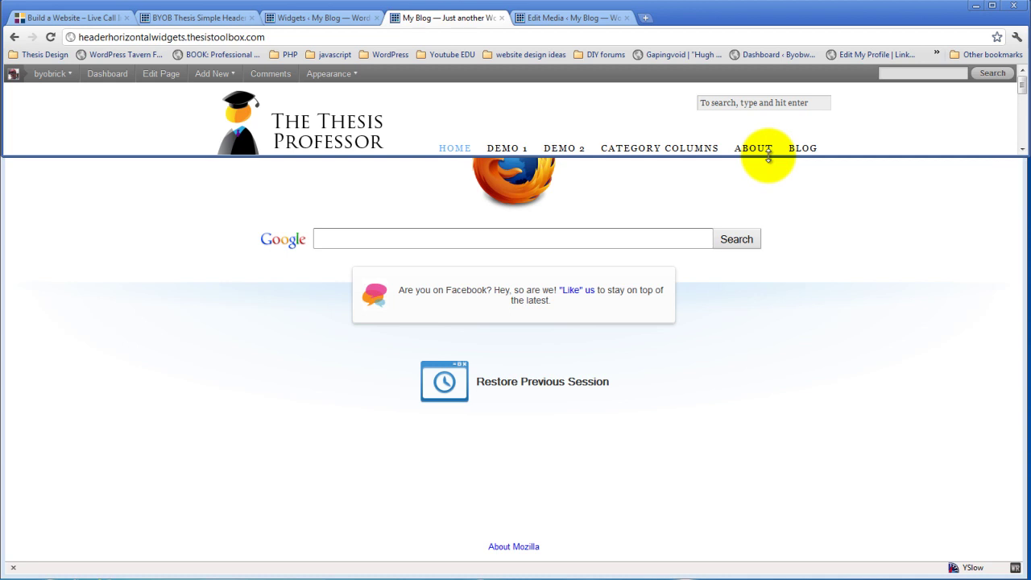
drag(769, 155, 732, 572)
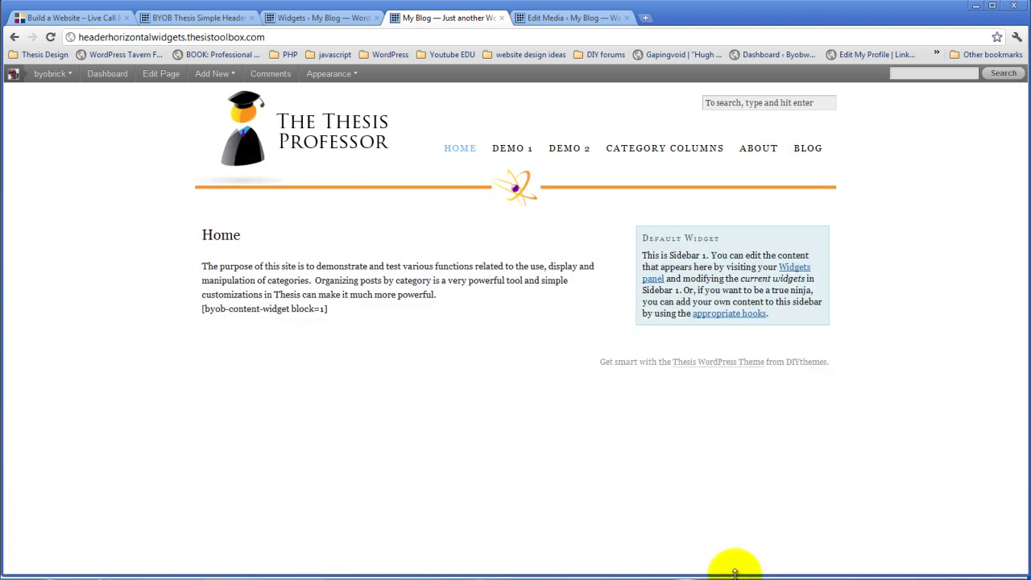
Set the menu's top margin to 30, save, and view the homepage.
click(330, 17)
click(208, 20)
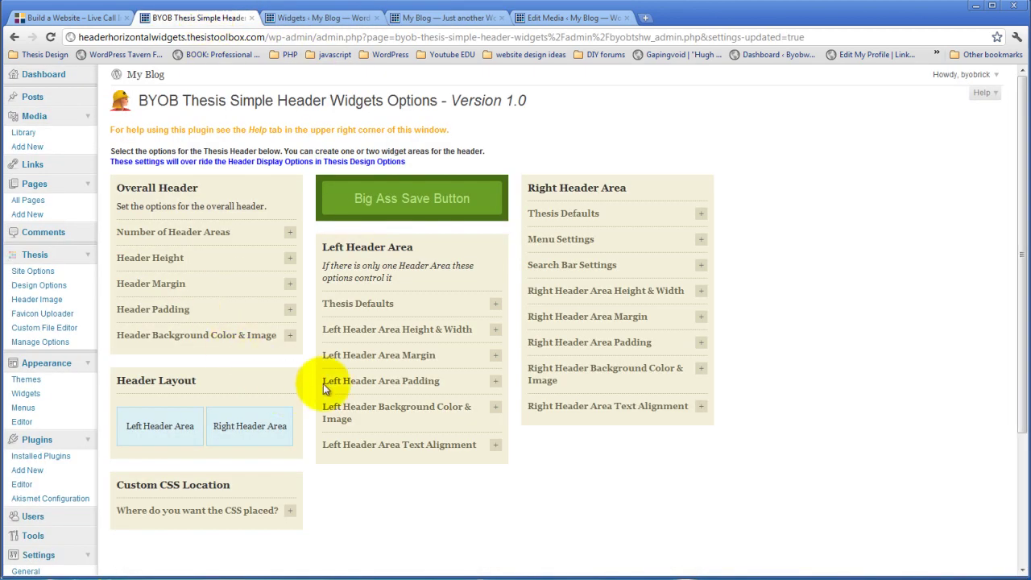
click(701, 241)
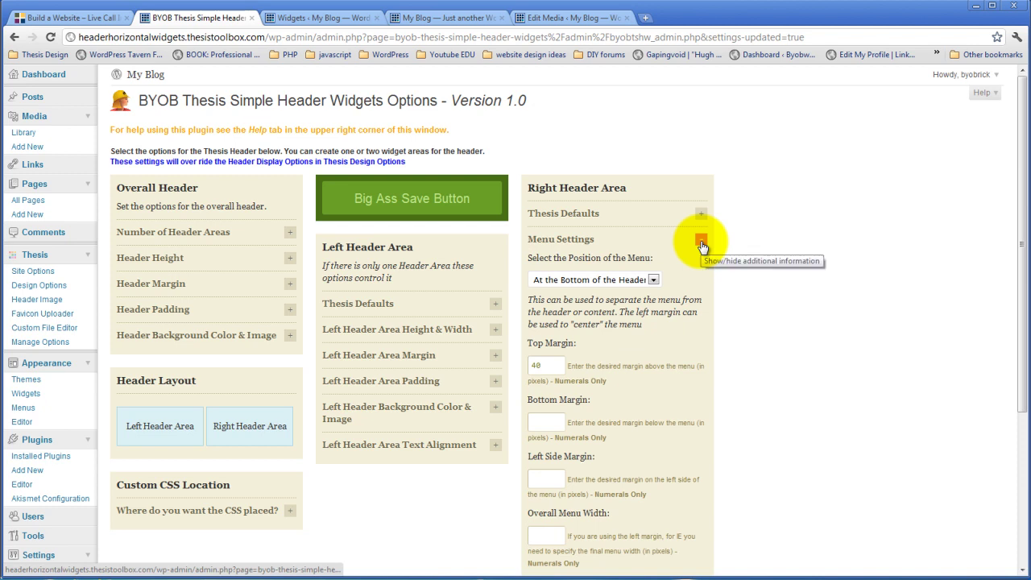
key(BackSpace)
key(BackSpace)
text(3)
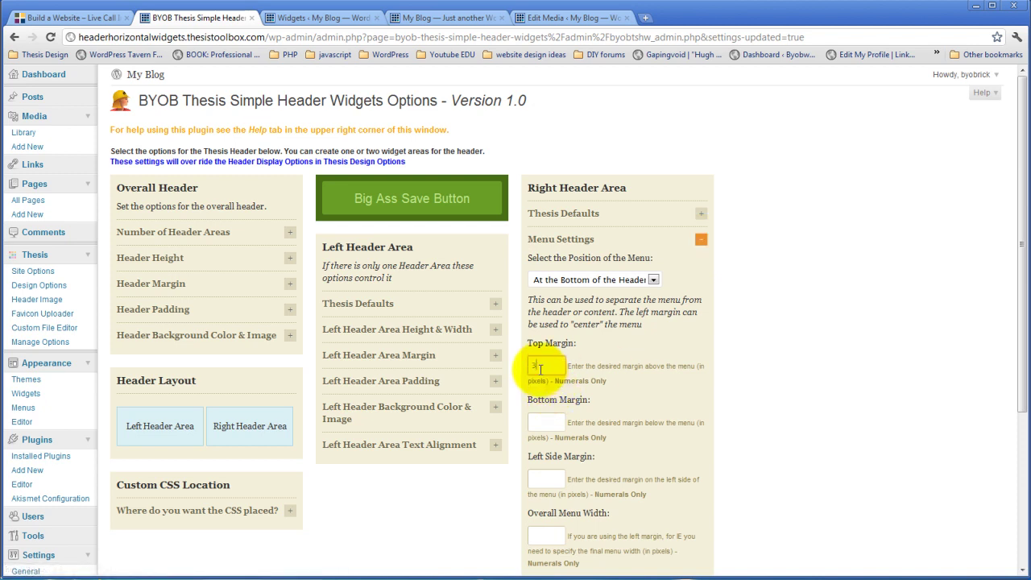
text(0)
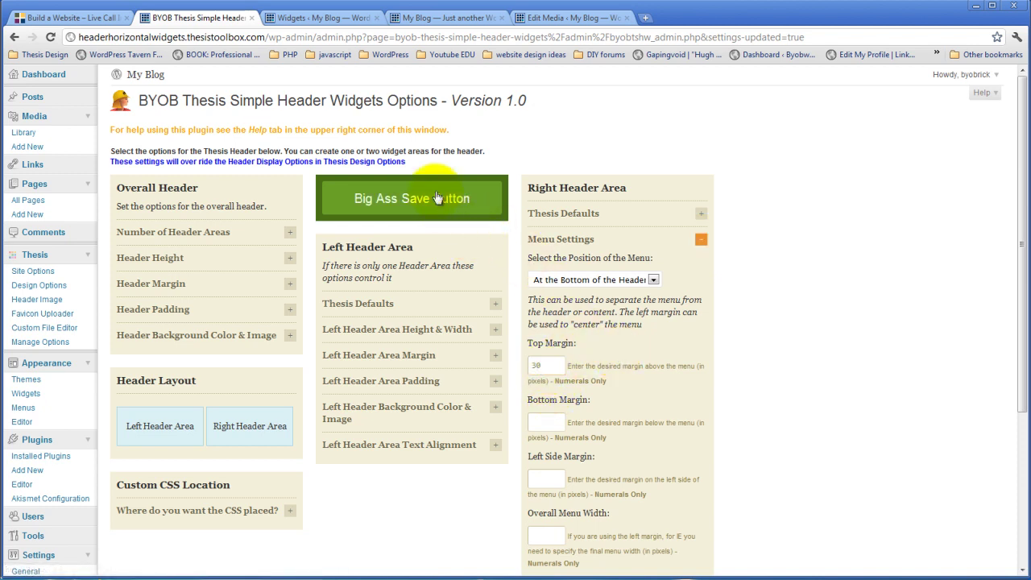
click(441, 200)
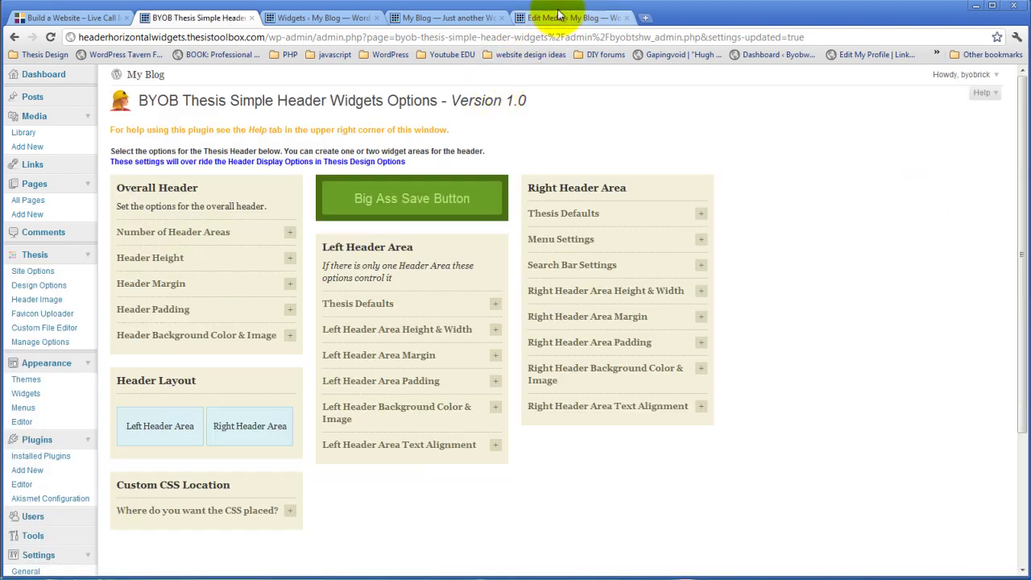
click(558, 16)
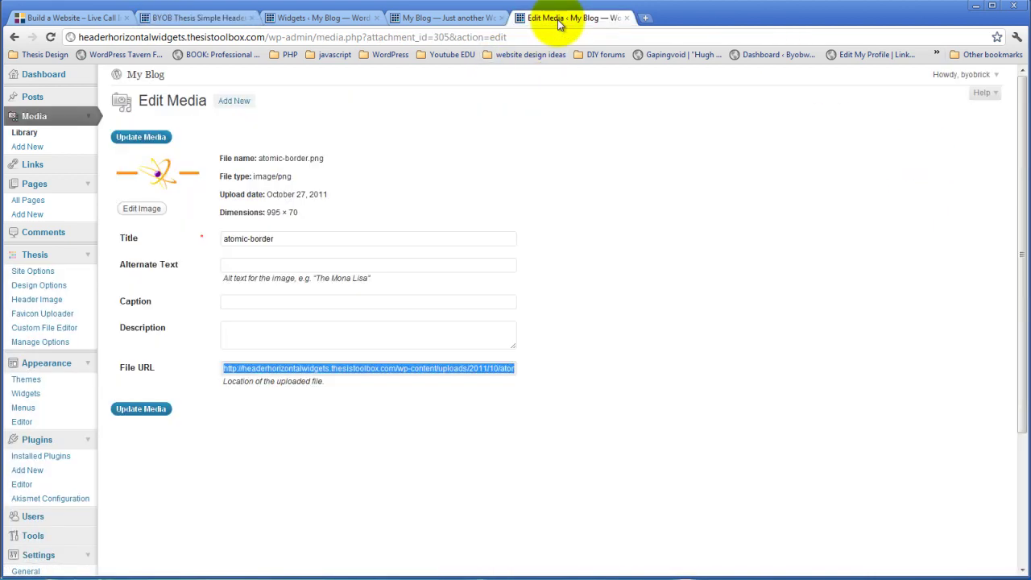
click(463, 18)
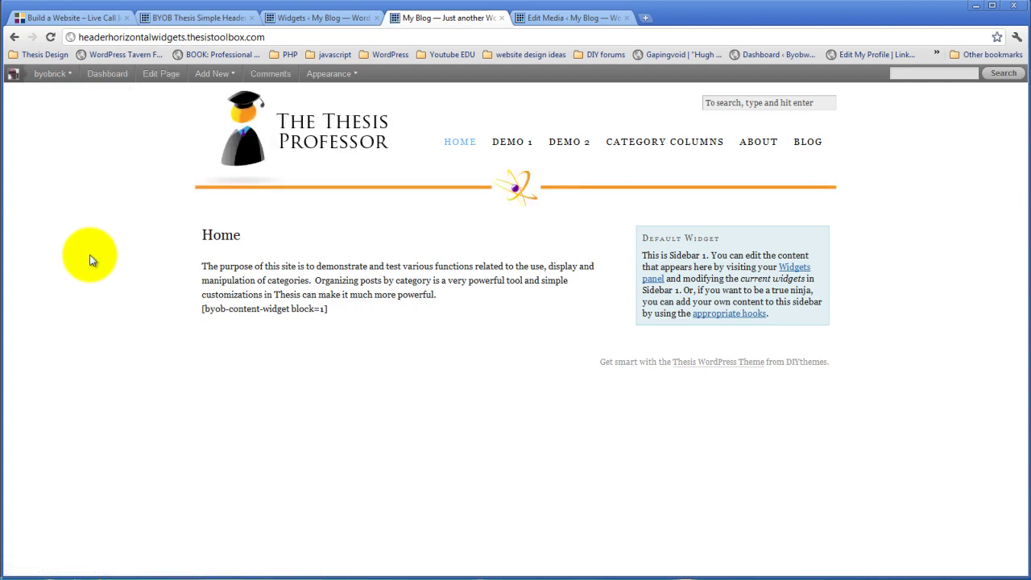
Change the menu's top margin to 34, save, and view the homepage again.
click(314, 18)
click(221, 18)
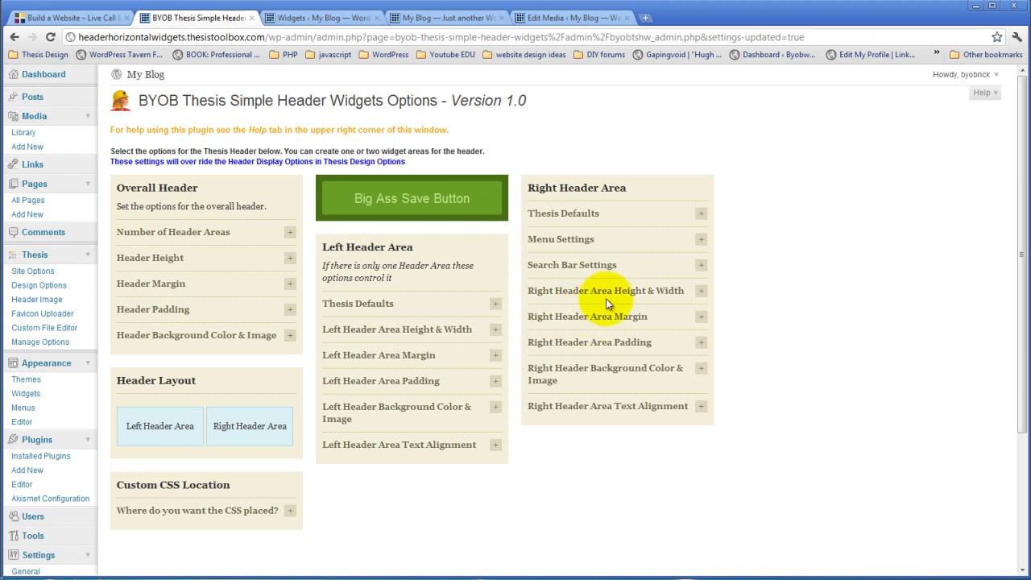
click(701, 239)
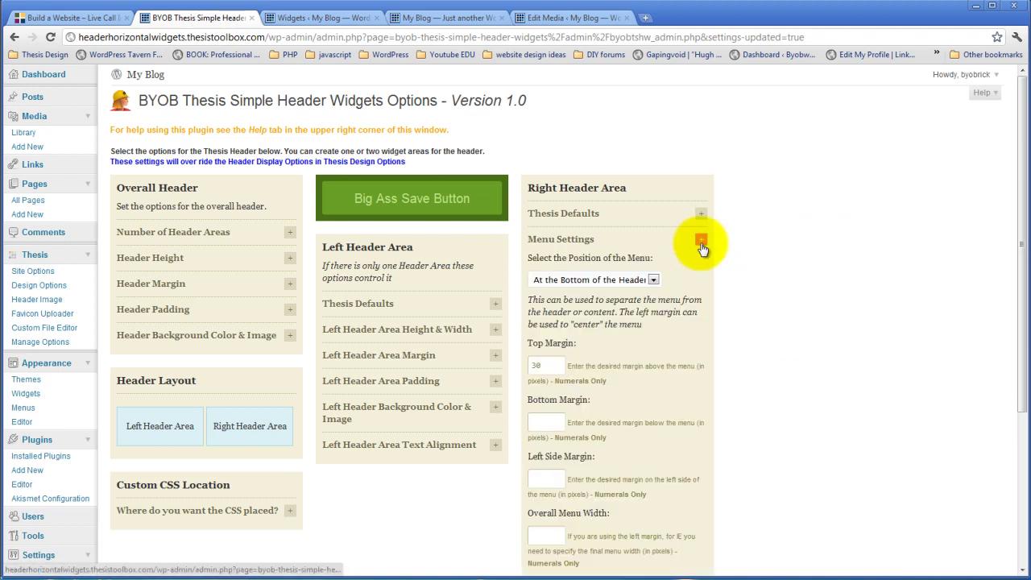
click(551, 365)
text(30)
double_click(550, 366)
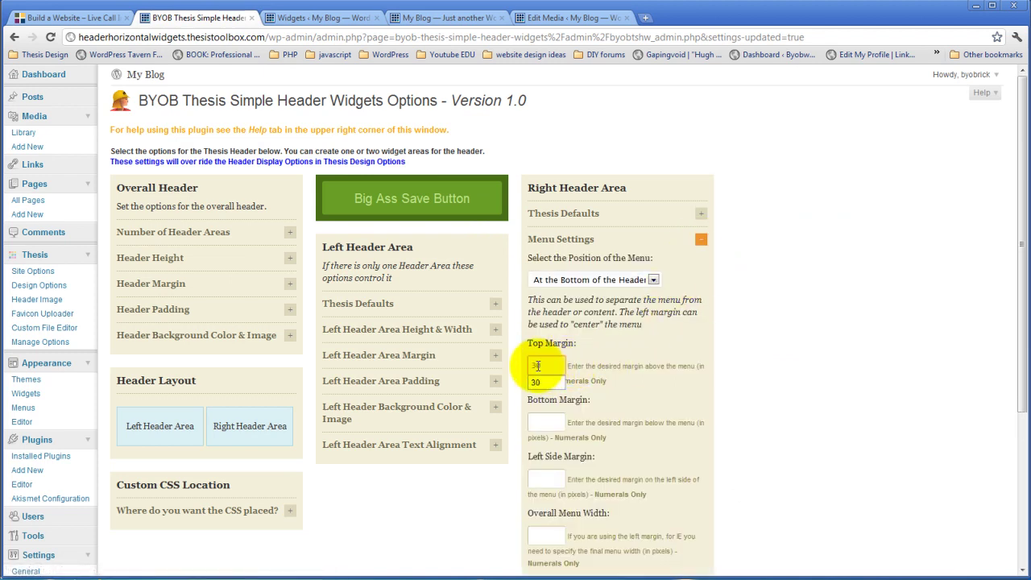
drag(550, 366, 534, 366)
text(34)
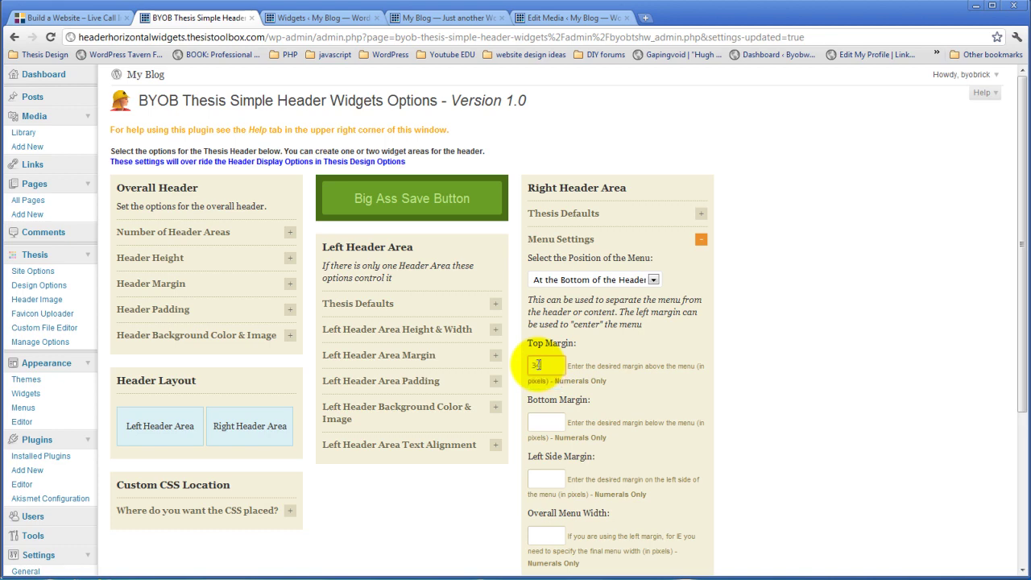
click(421, 202)
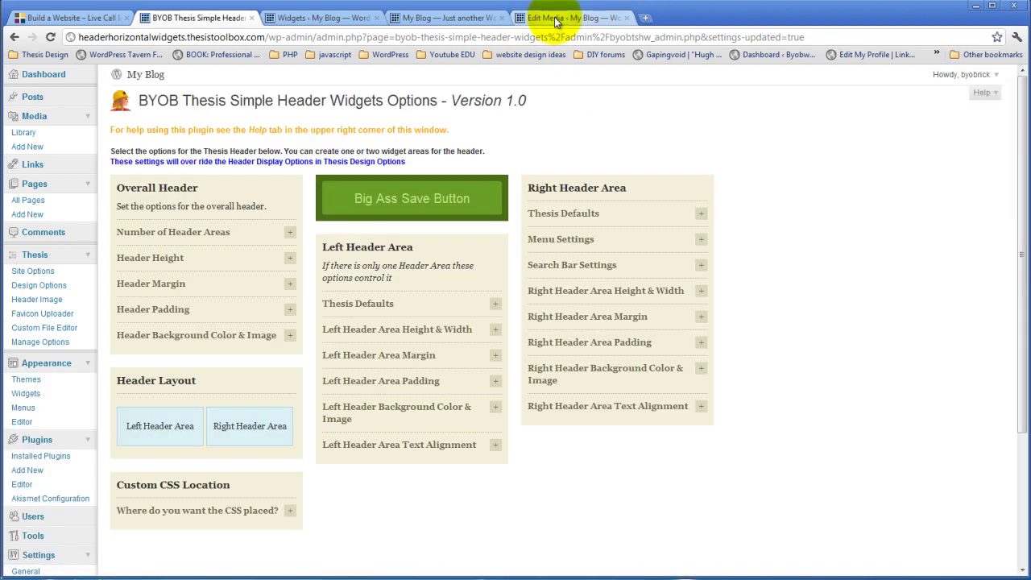
click(531, 18)
click(455, 18)
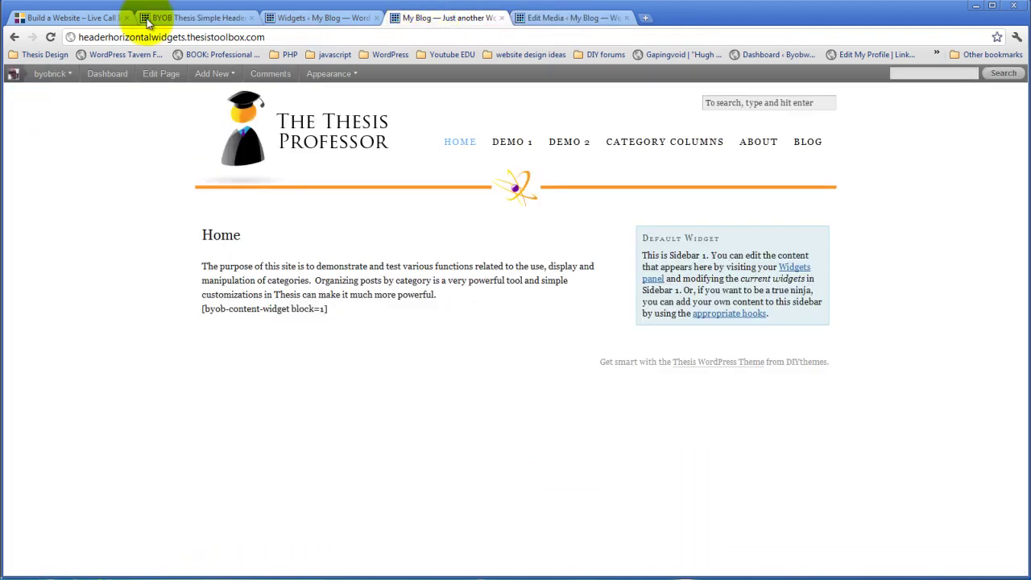
Reload the homepage to check the lower menu, then reopen the header options' Search Bar Settings.
click(51, 38)
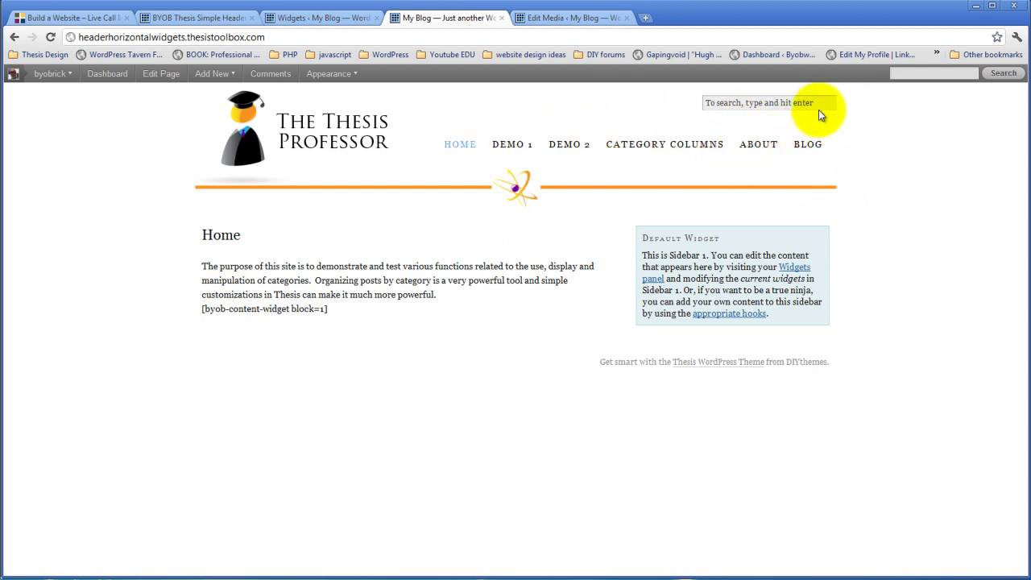
click(342, 19)
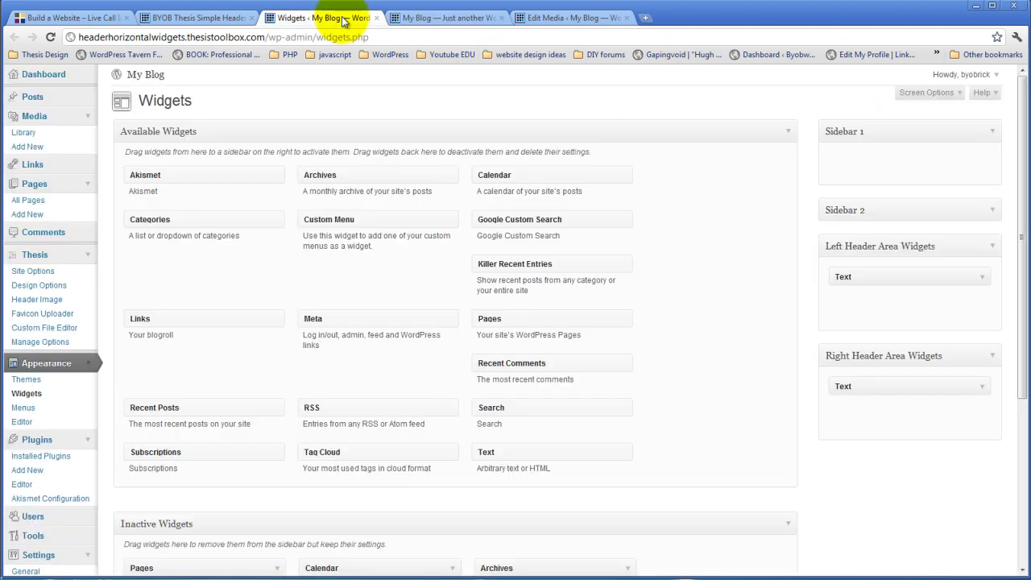
click(214, 17)
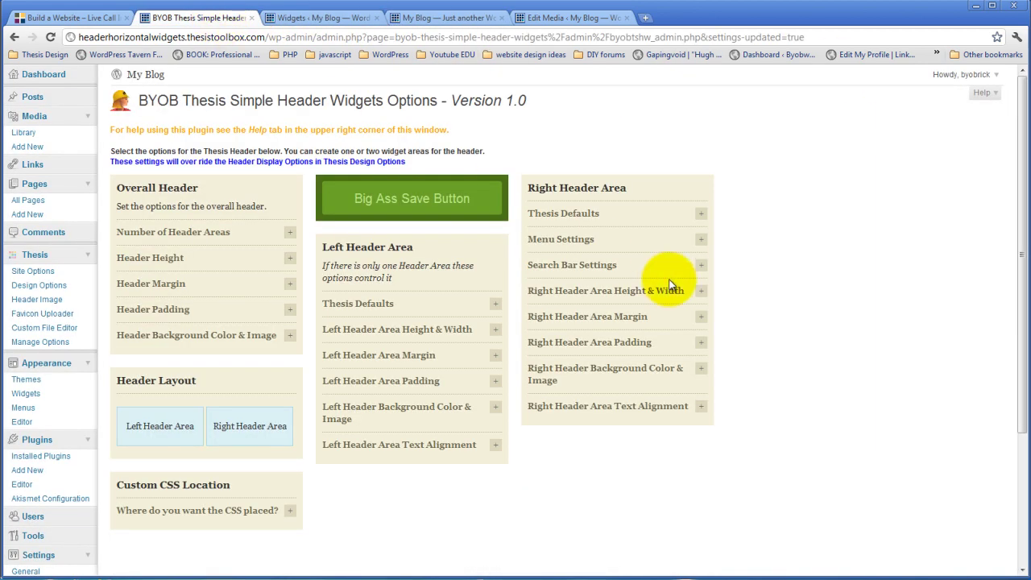
click(700, 265)
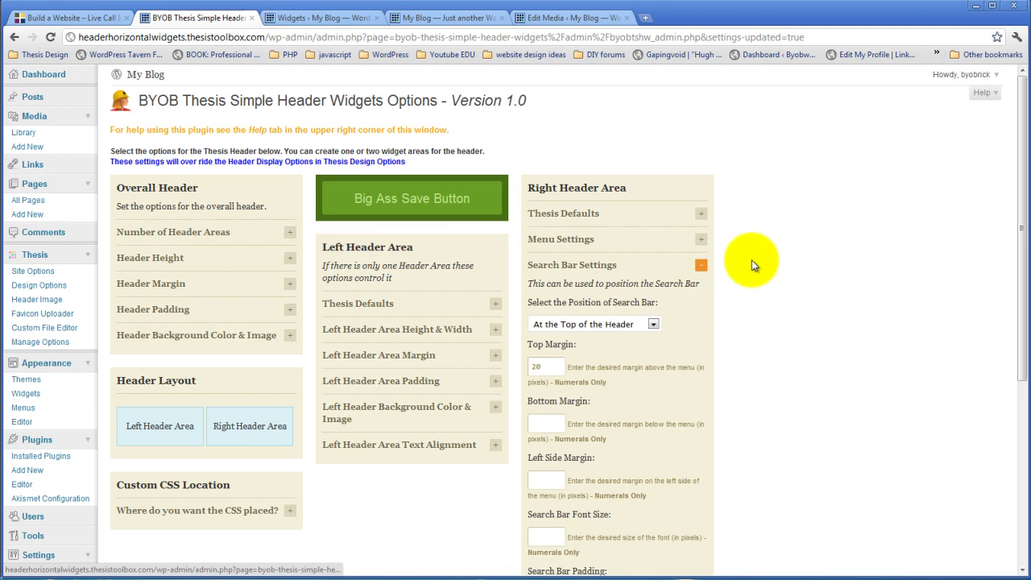
Enter 14 as the Search Bar Font Size and save the header options.
scroll(751, 260, down, 2)
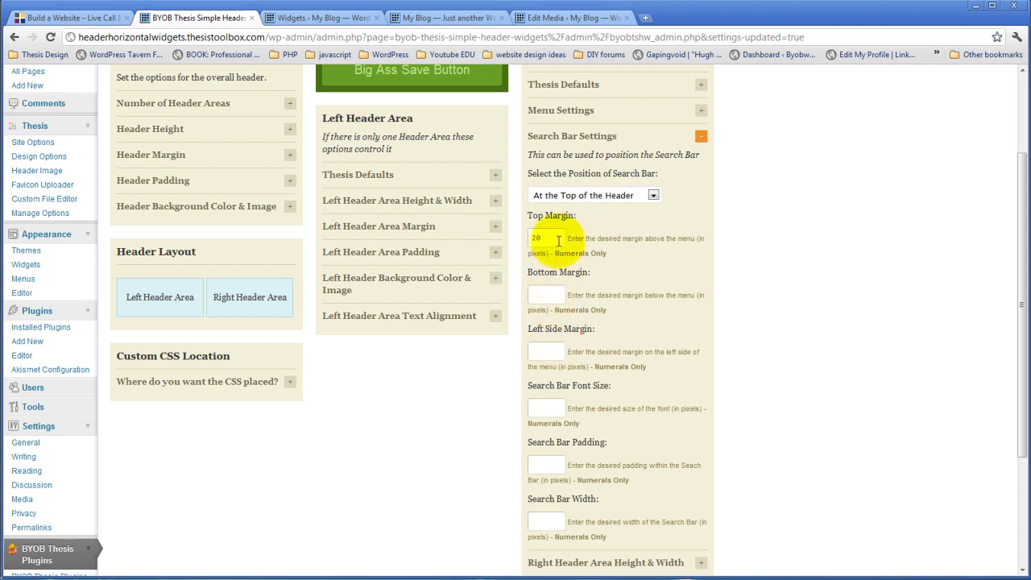
scroll(558, 241, down, 3)
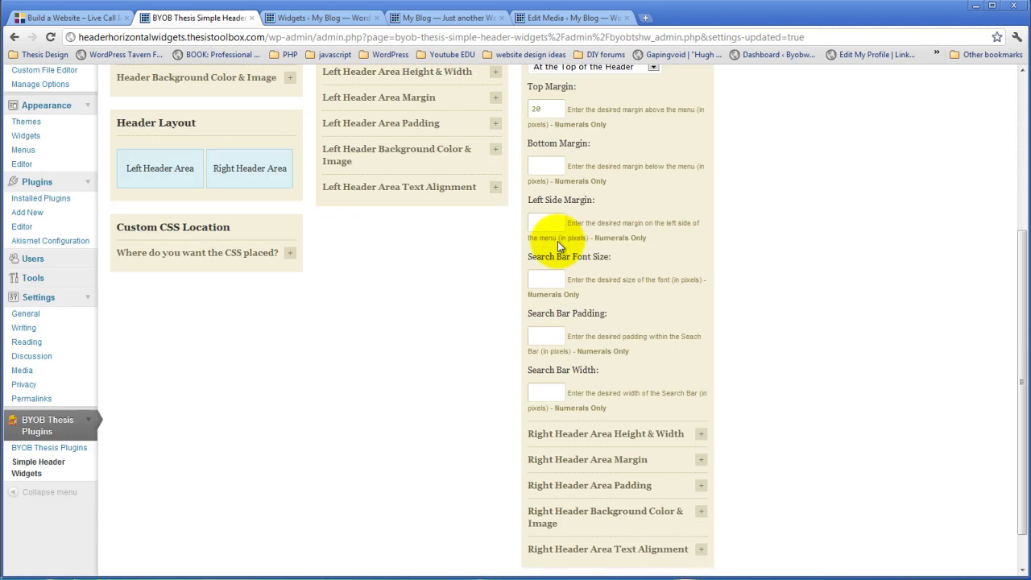
click(539, 281)
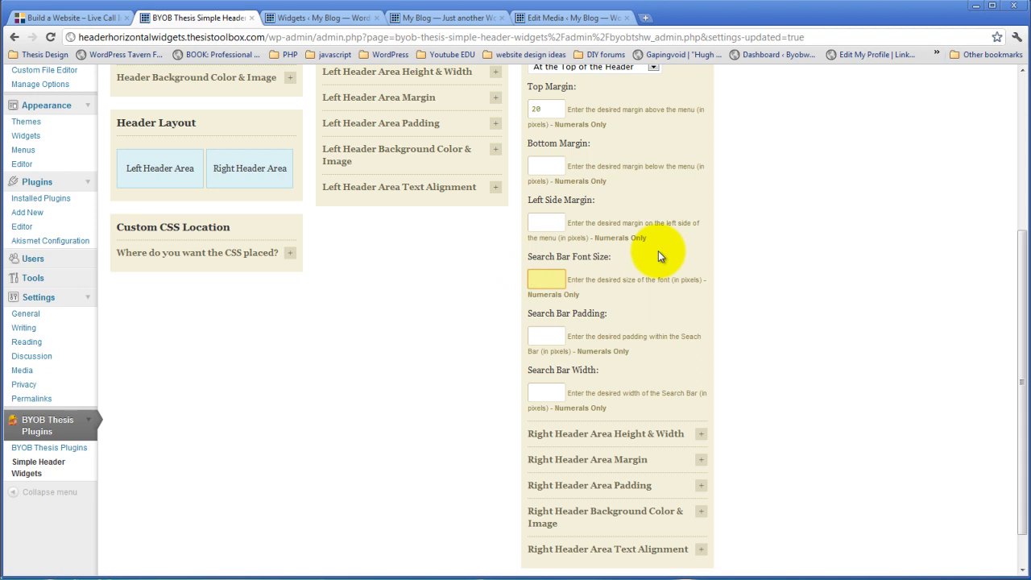
text(14)
click(444, 407)
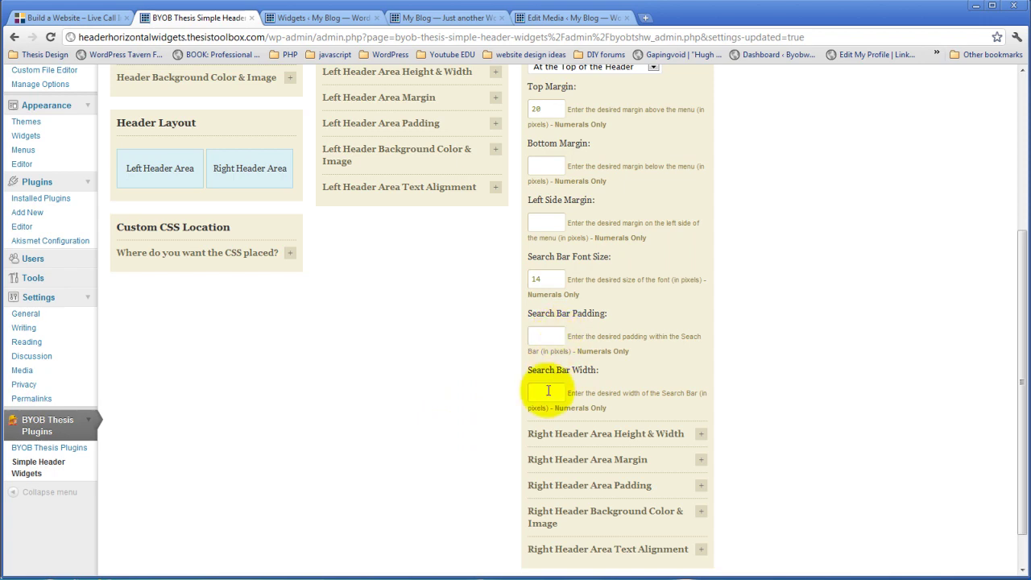
scroll(468, 420, up, 3)
click(450, 198)
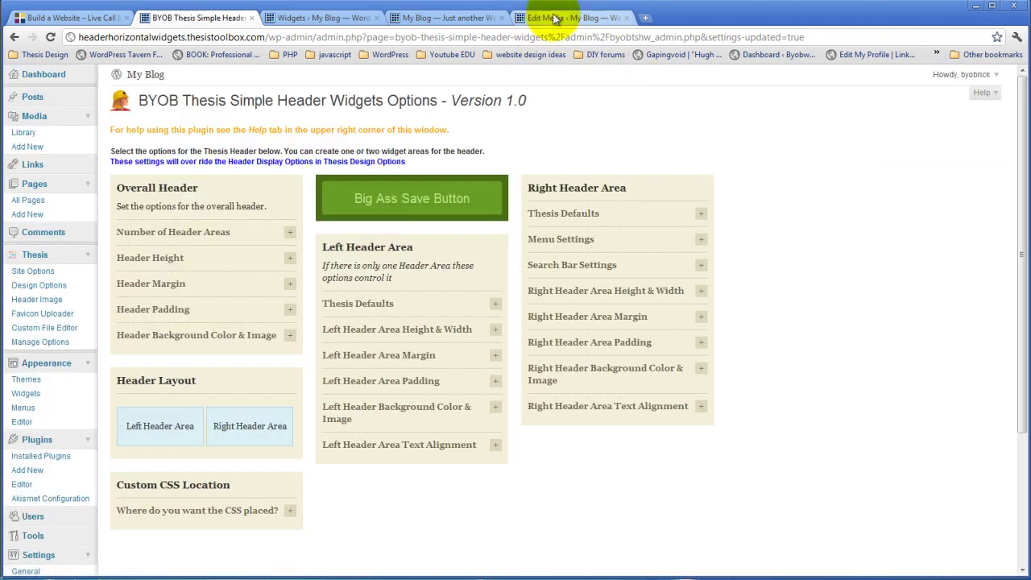
View the homepage and try the header search box to check its 14 px text.
click(544, 17)
click(470, 18)
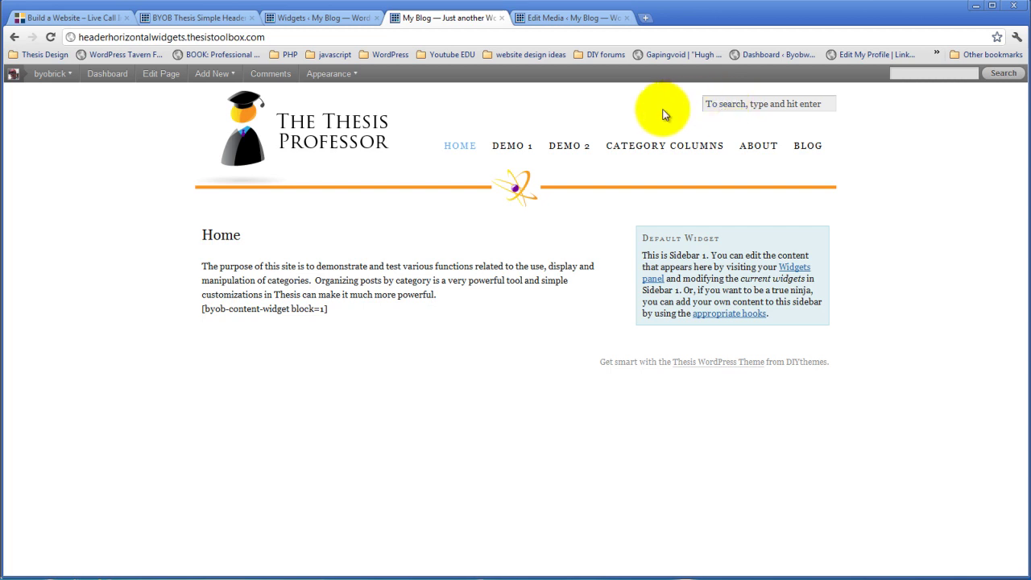
click(720, 106)
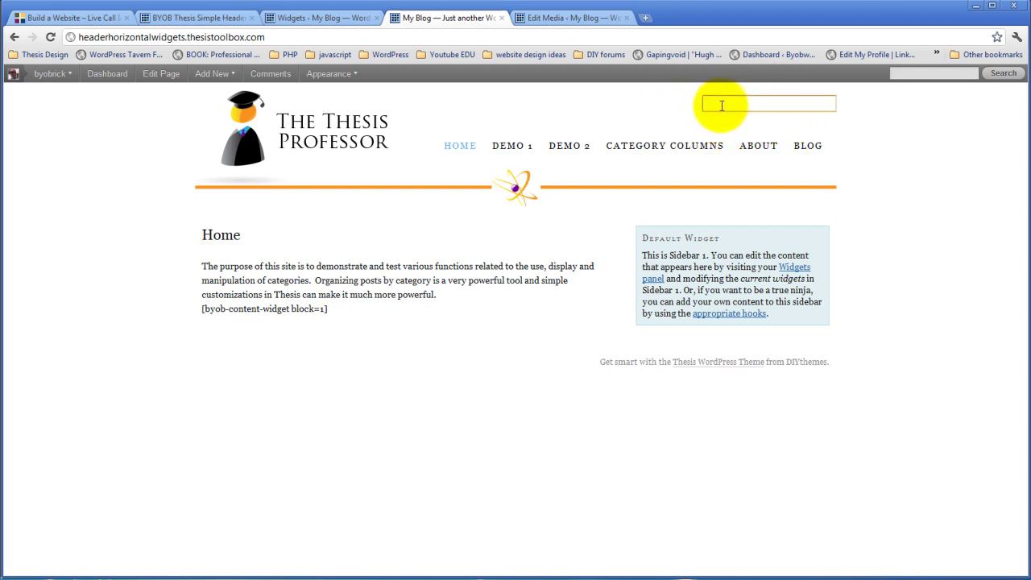
click(675, 111)
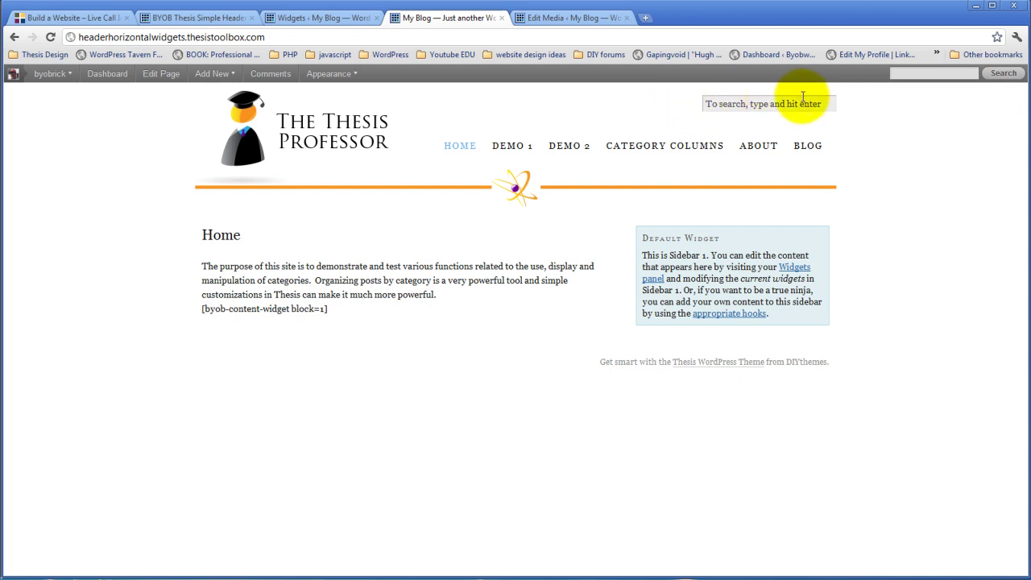